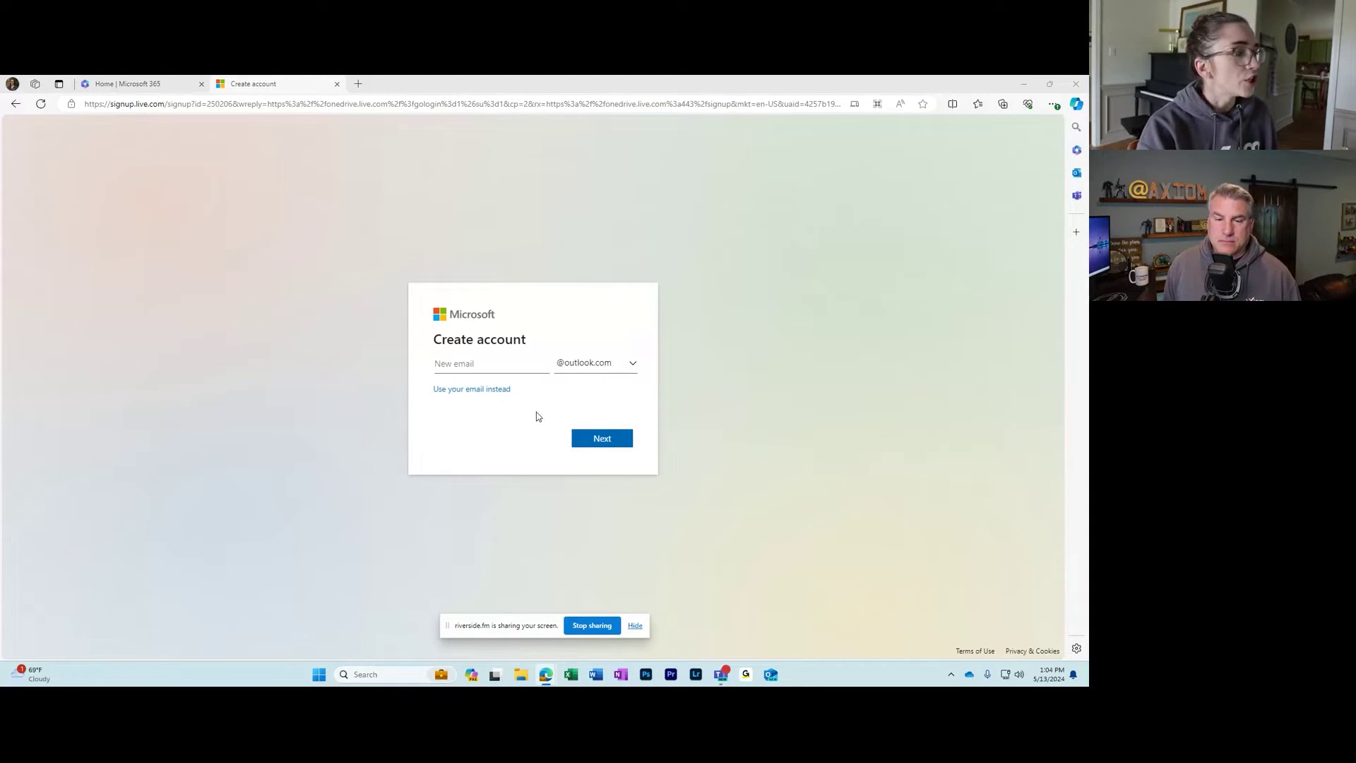
{"action": "left_click", "coordinate": [476, 366]}
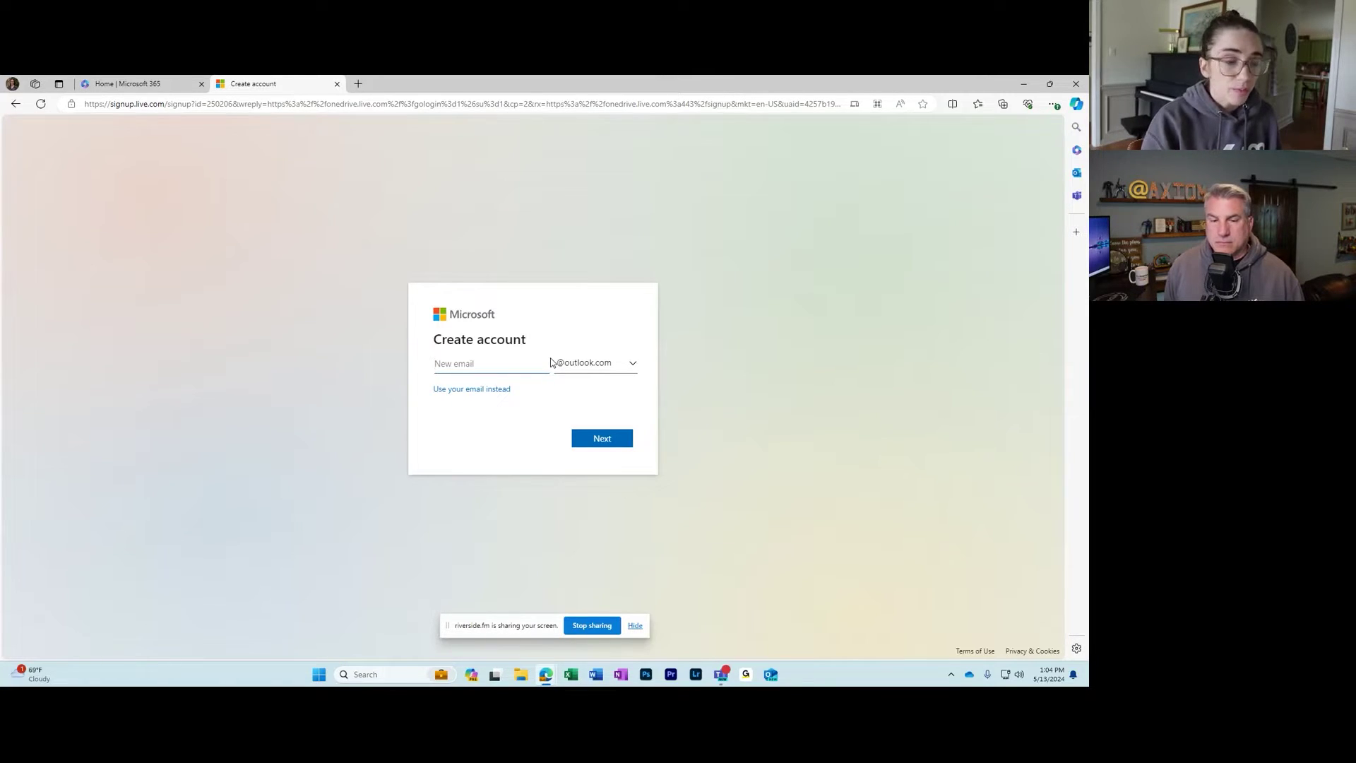
{"action": "left_click", "coordinate": [598, 376]}
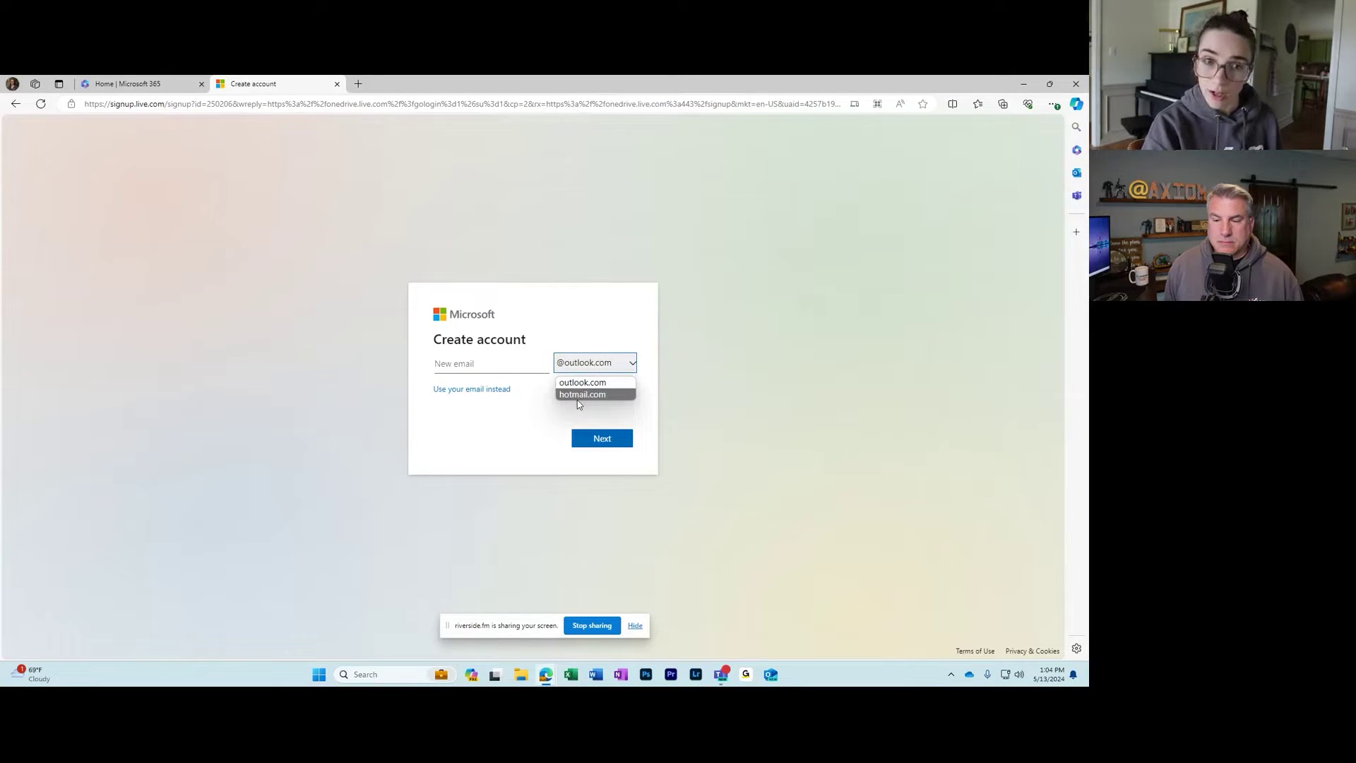
{"action": "left_click", "coordinate": [588, 385]}
{"action": "left_click", "coordinate": [482, 363]}
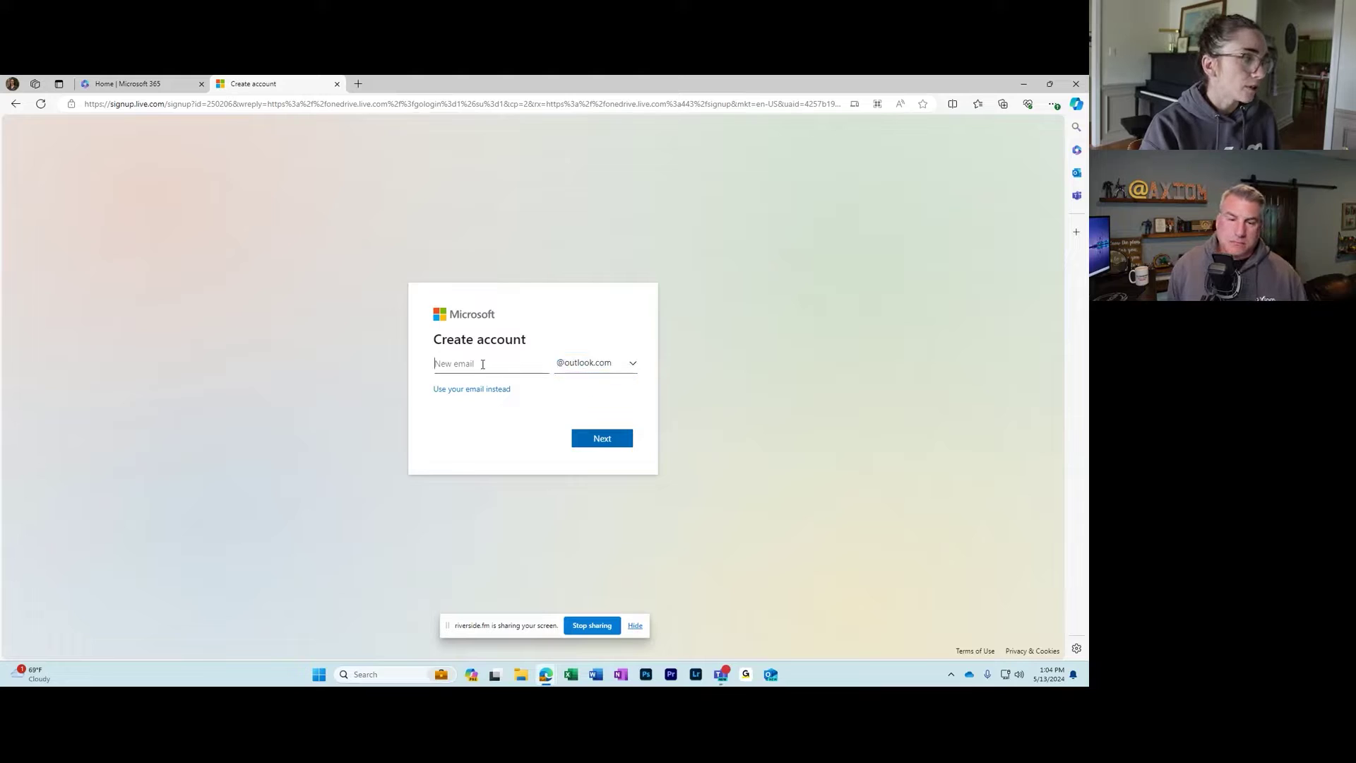
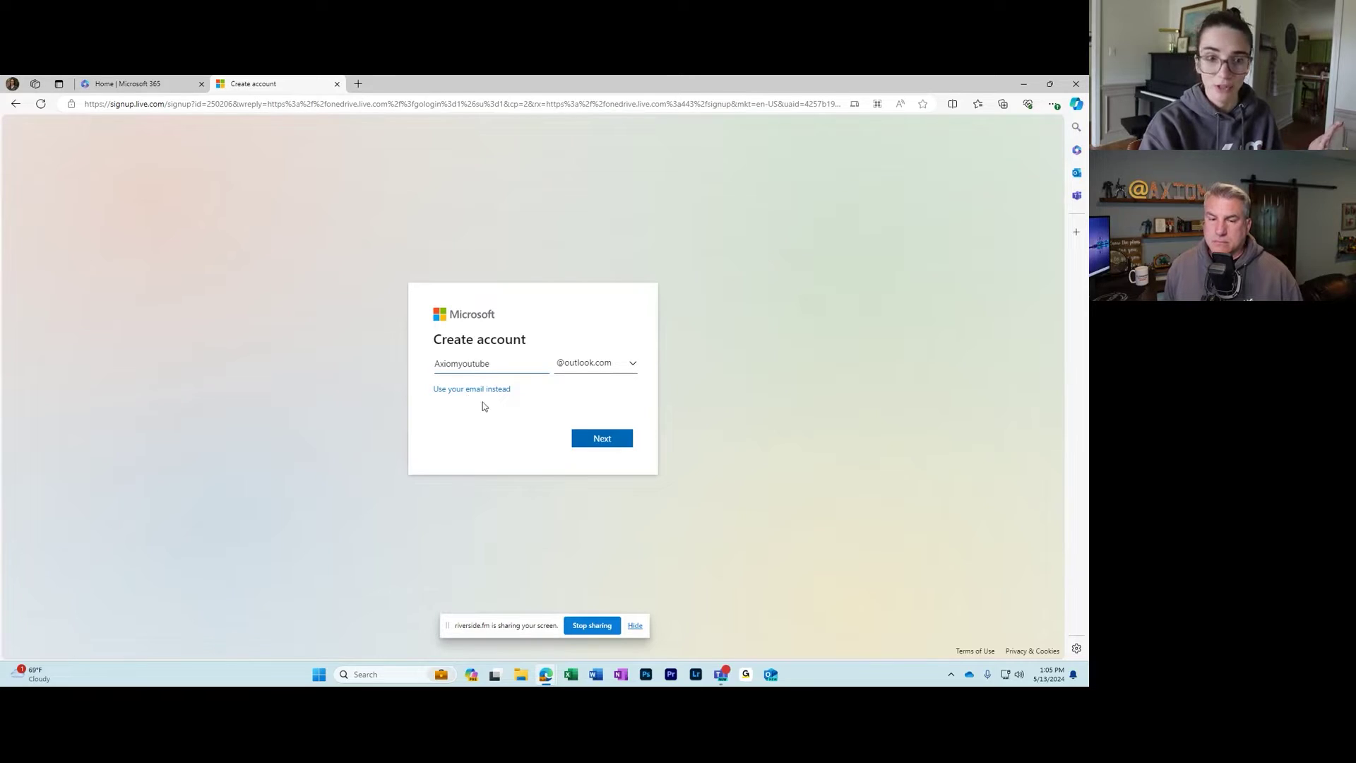
{"action": "left_click", "coordinate": [602, 440]}
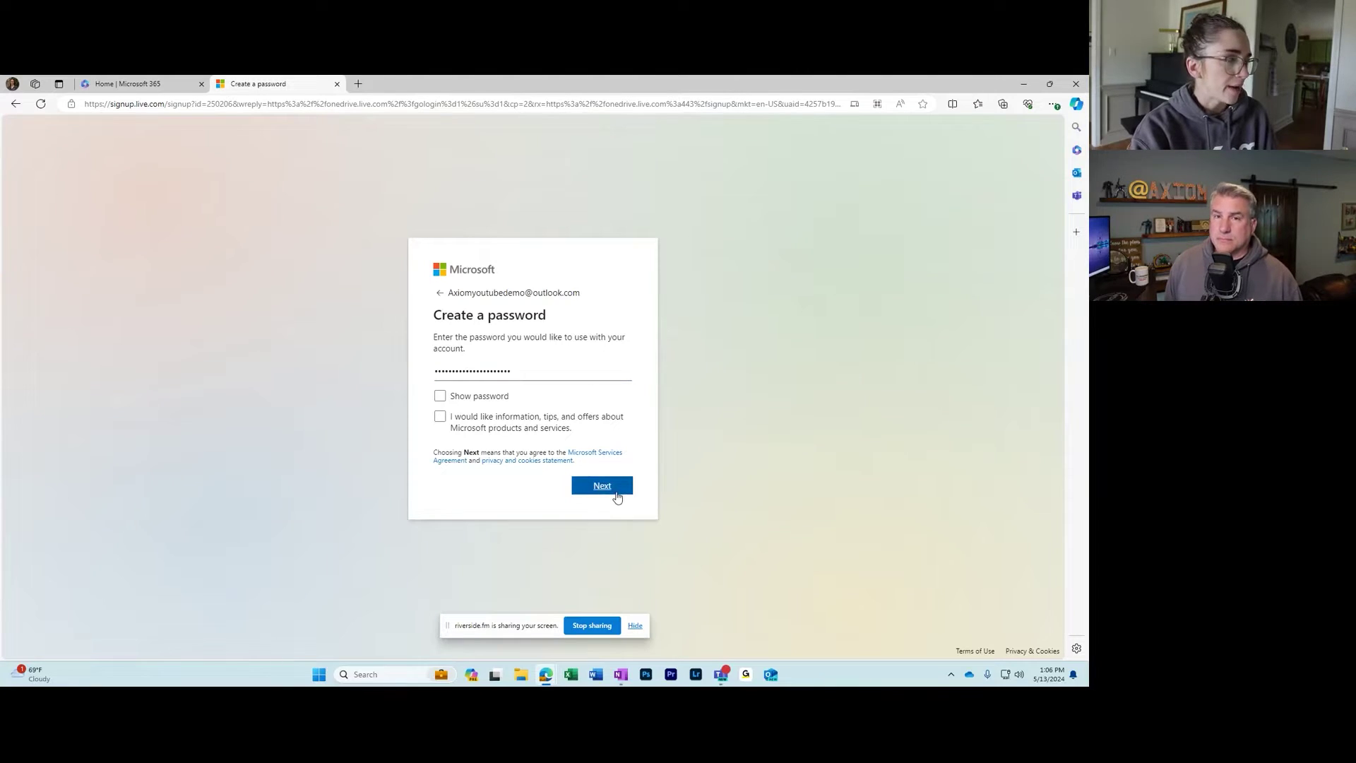
Submit the new password with the Microsoft information and offers option unchecked
{"action": "left_click", "coordinate": [607, 495]}
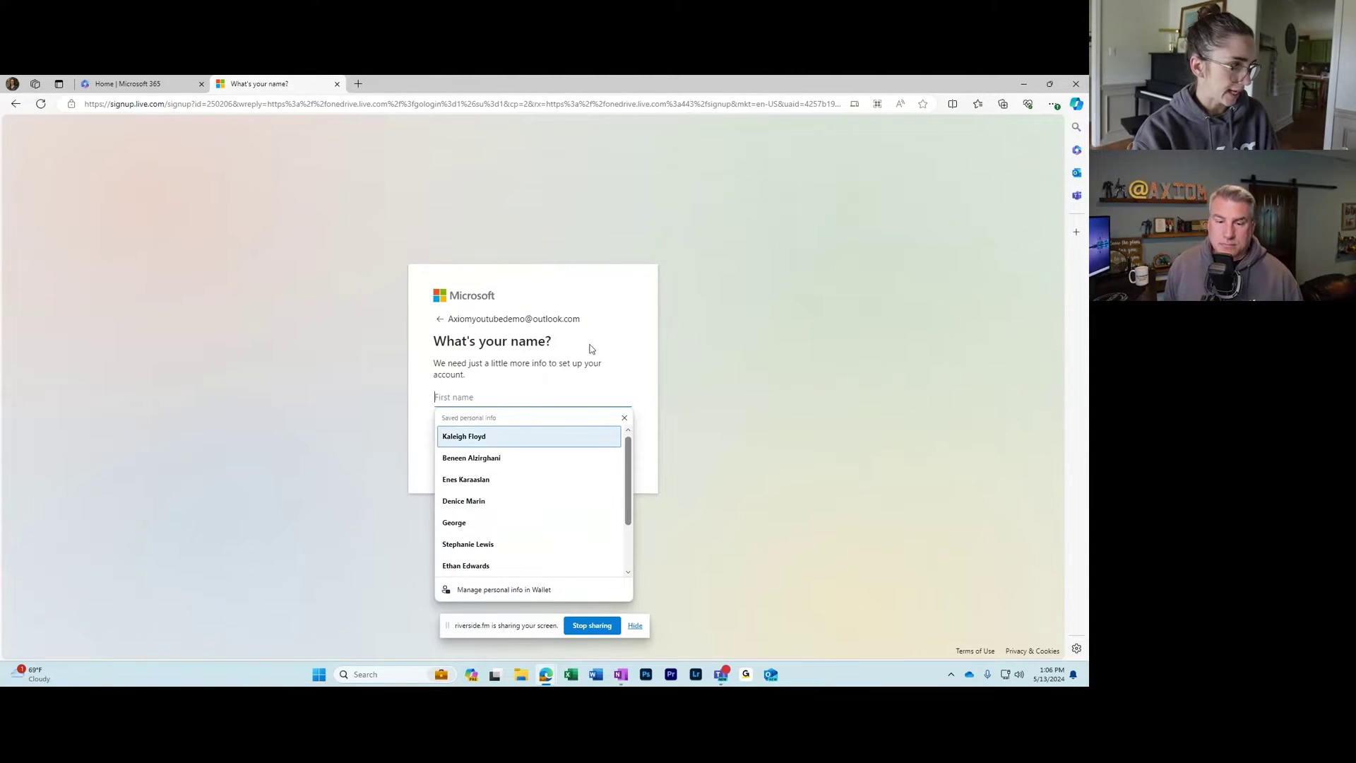
Fill in the saved autofill name and a birthdate of June 8, 1970, submitting both pages
{"action": "left_click", "coordinate": [492, 437]}
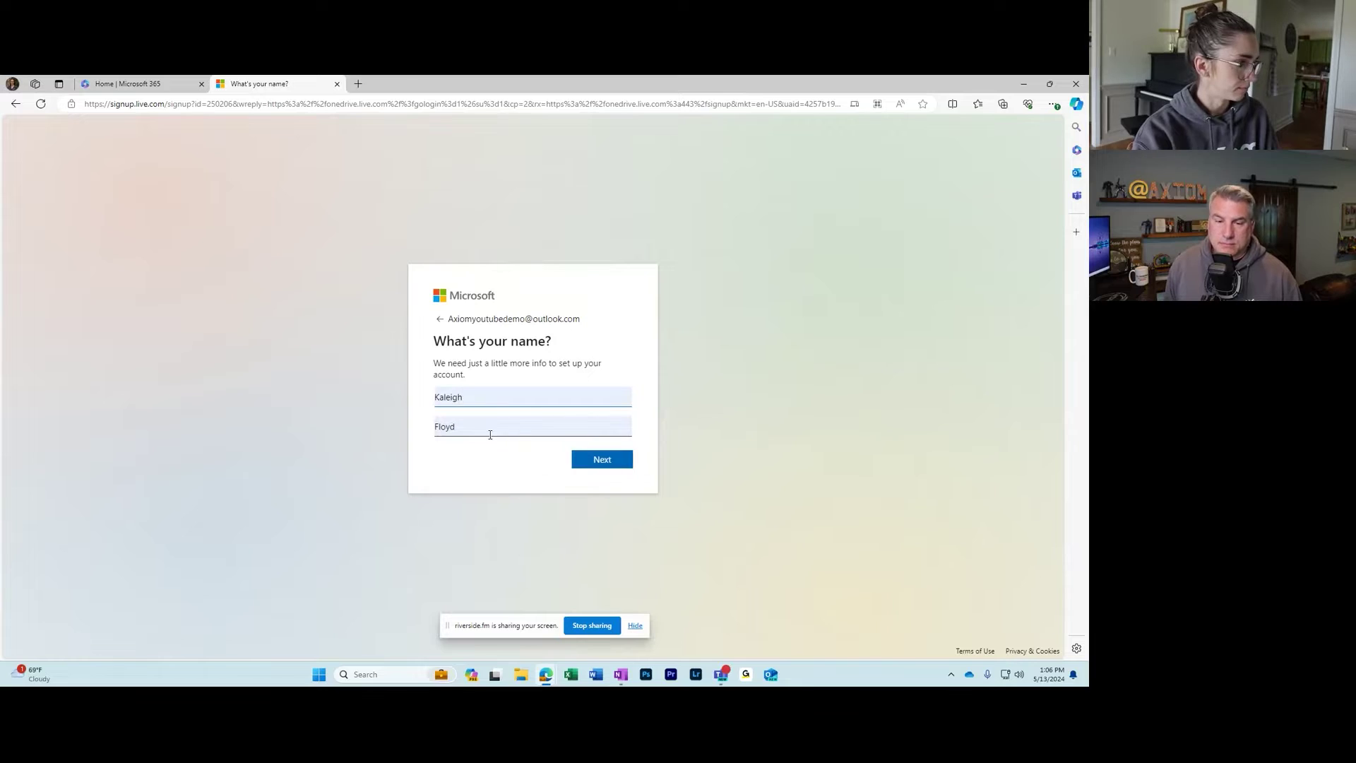
{"action": "left_click", "coordinate": [613, 461]}
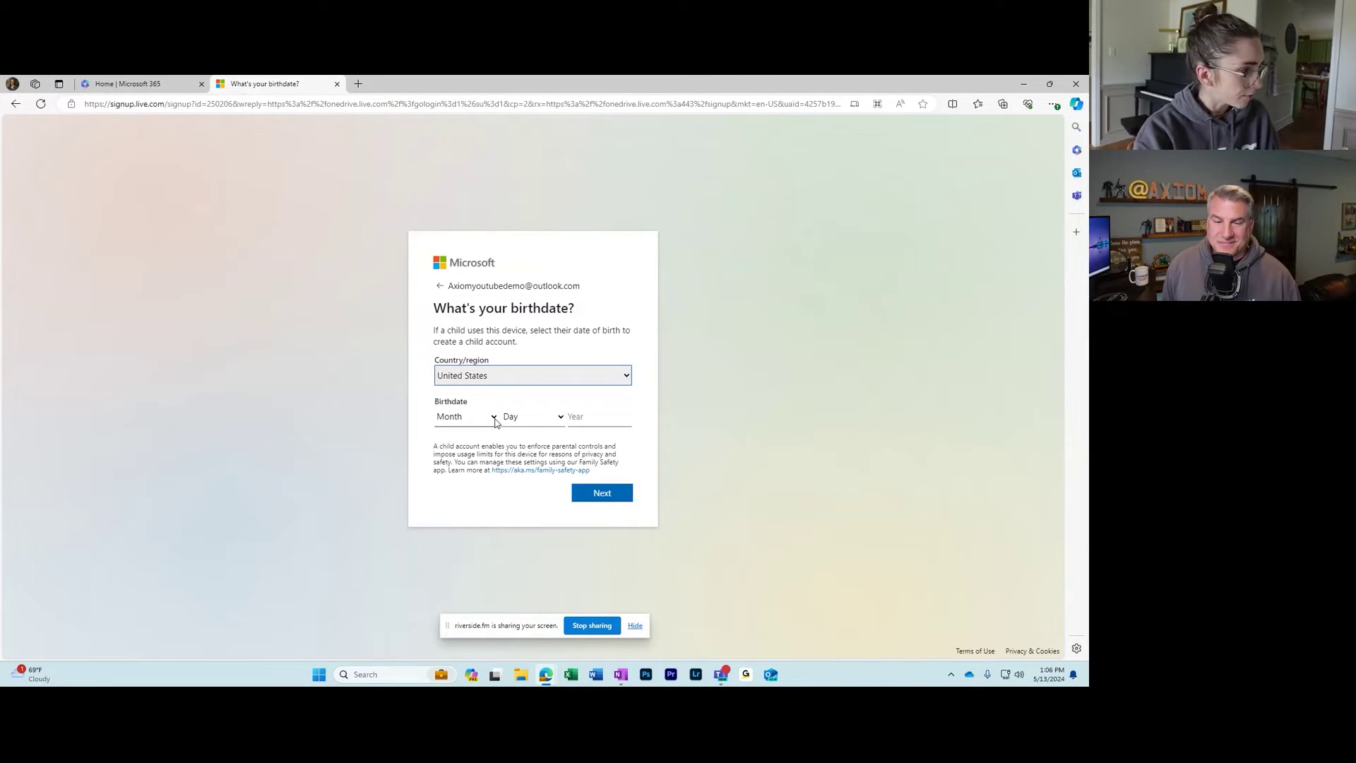
{"action": "left_click", "coordinate": [493, 418]}
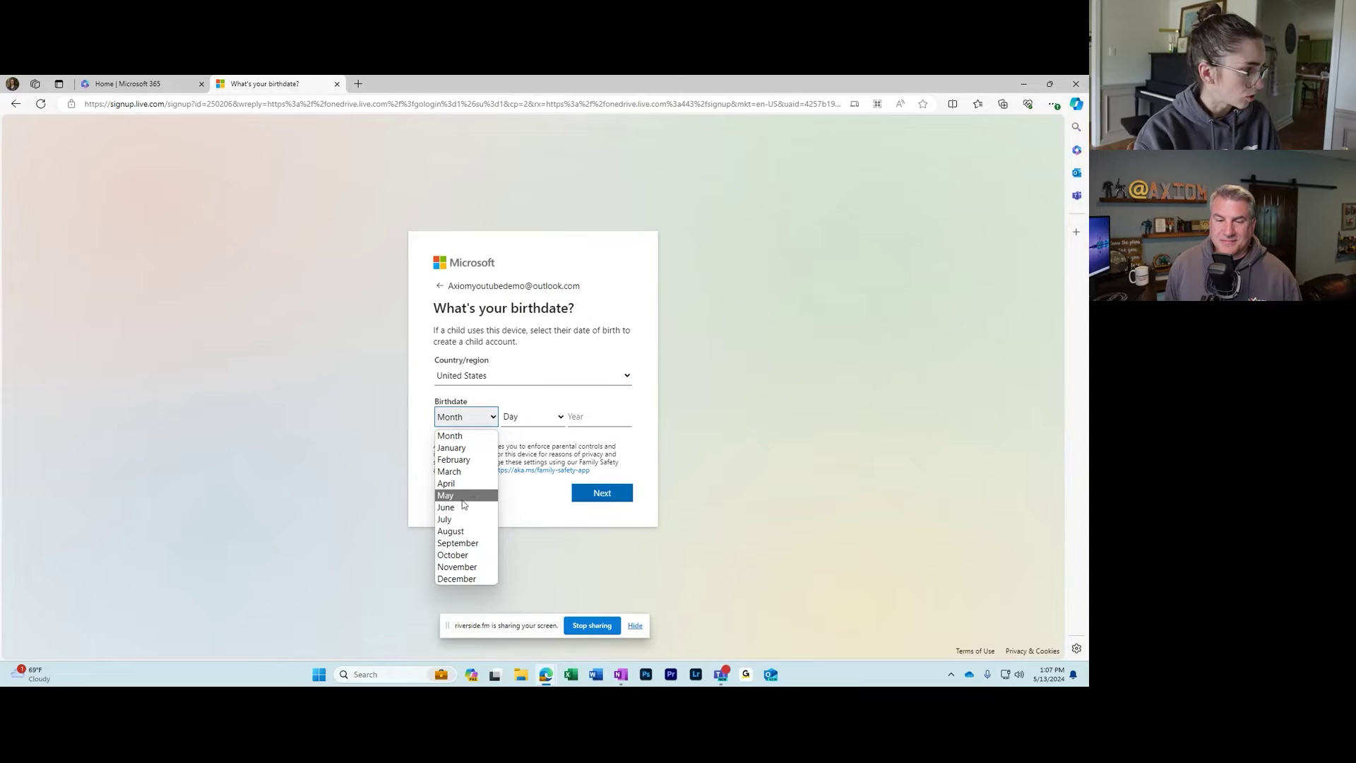
{"action": "left_click", "coordinate": [460, 508]}
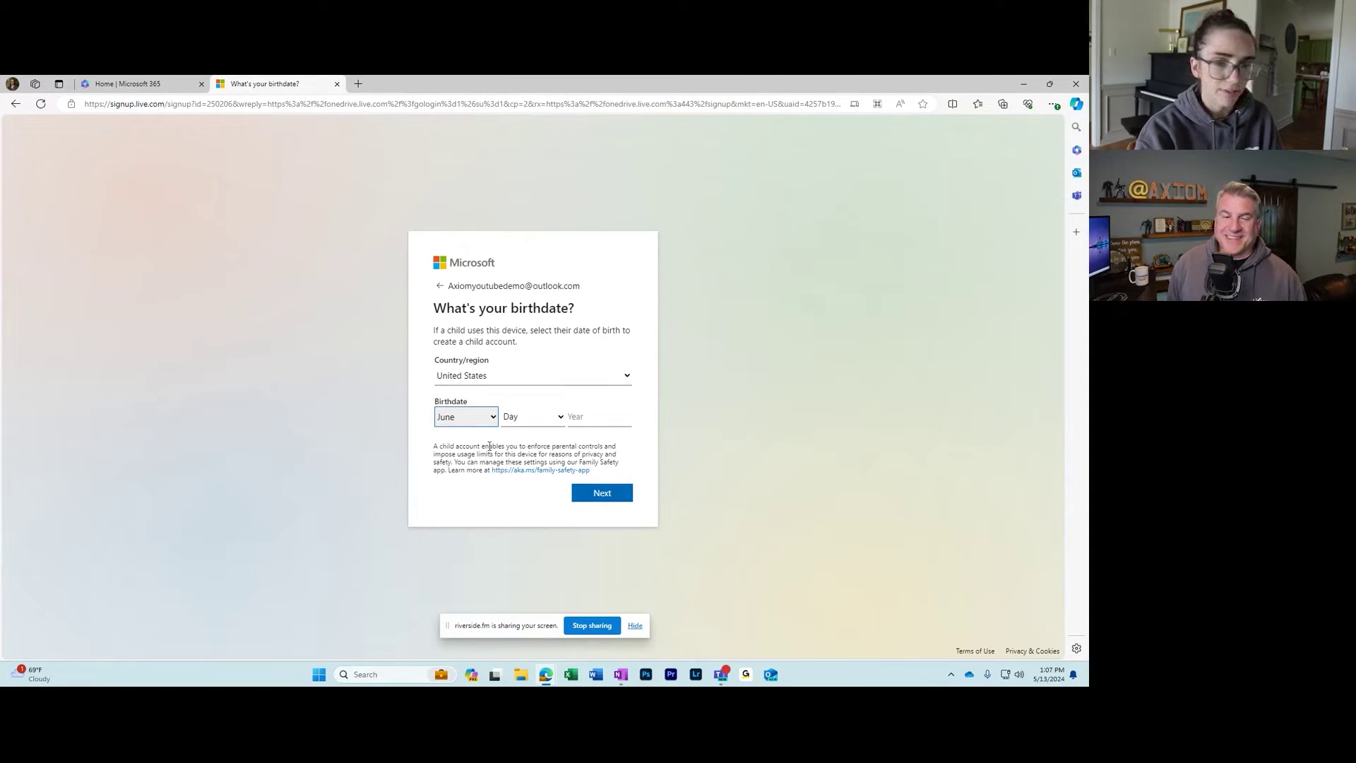
{"action": "left_click", "coordinate": [531, 416]}
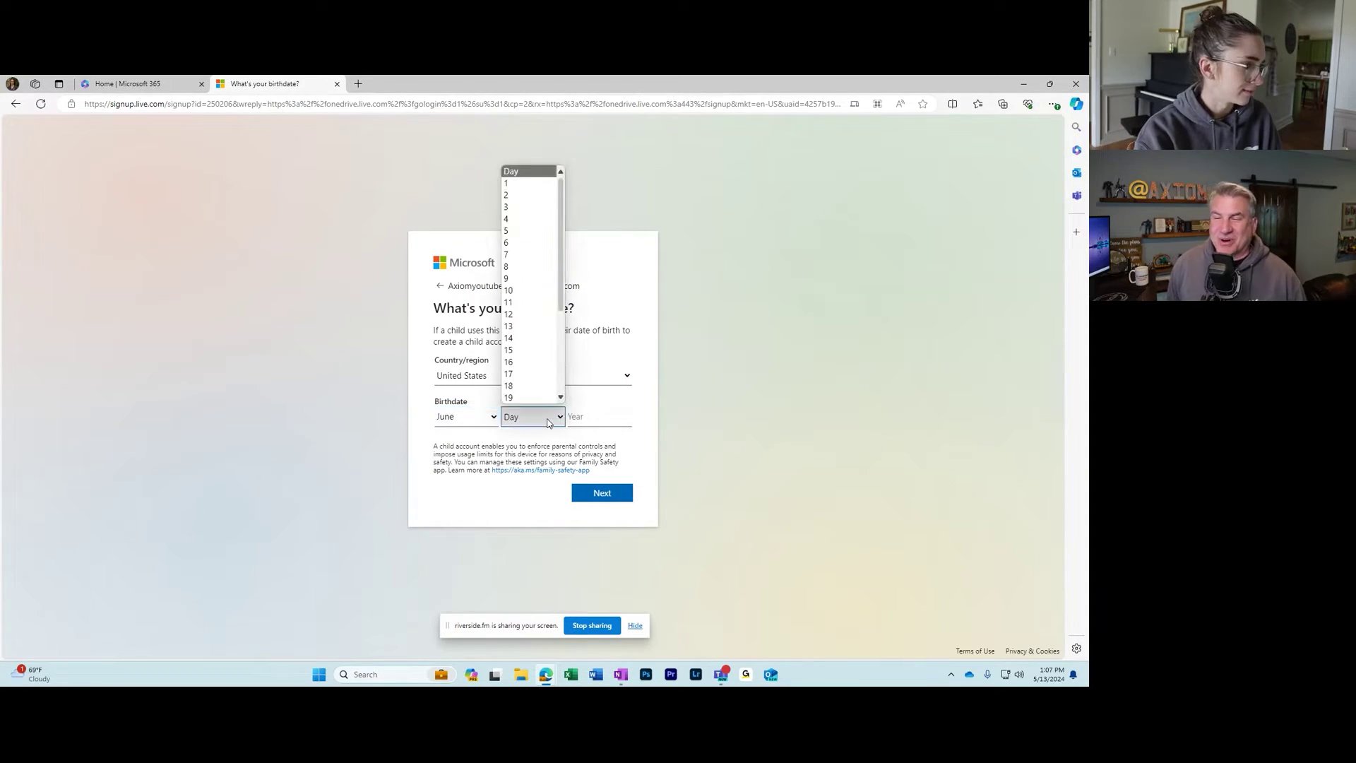
{"action": "left_click", "coordinate": [524, 267]}
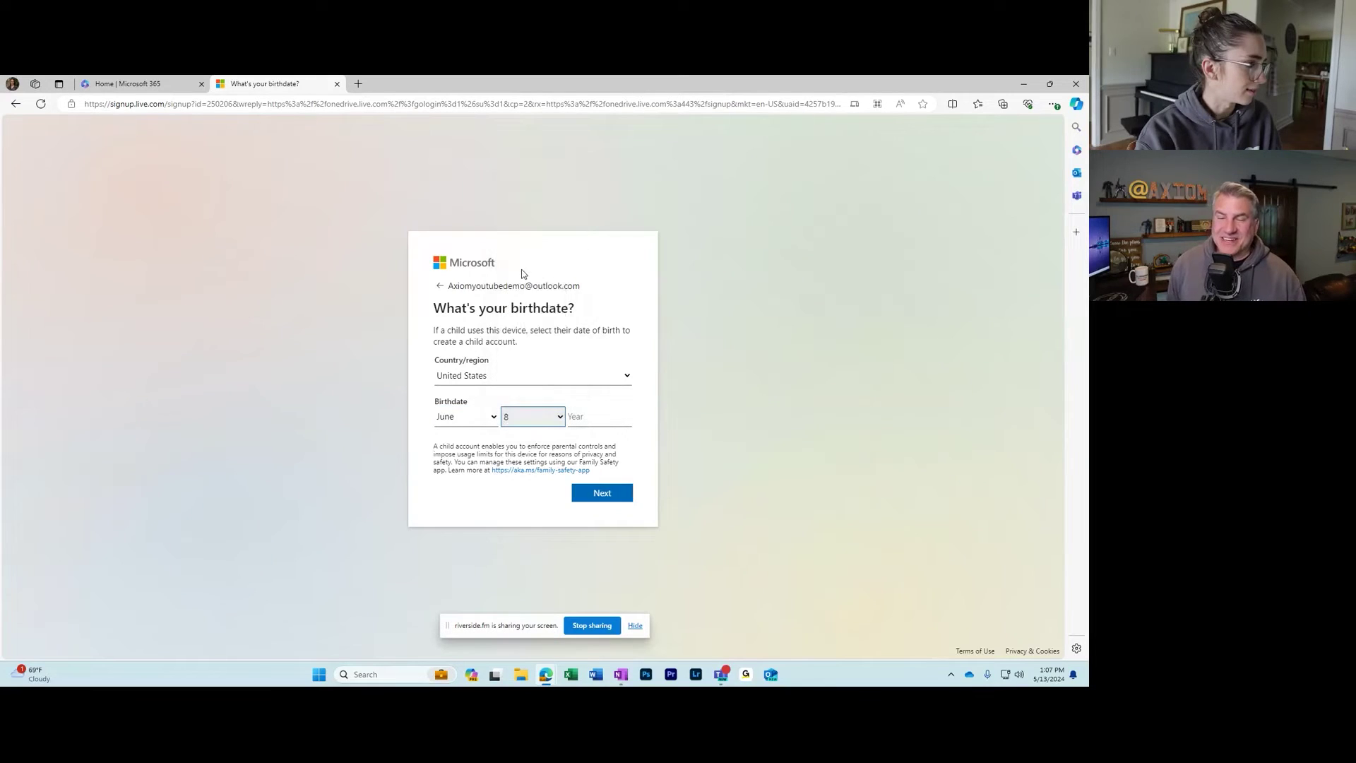
{"action": "left_click", "coordinate": [610, 418]}
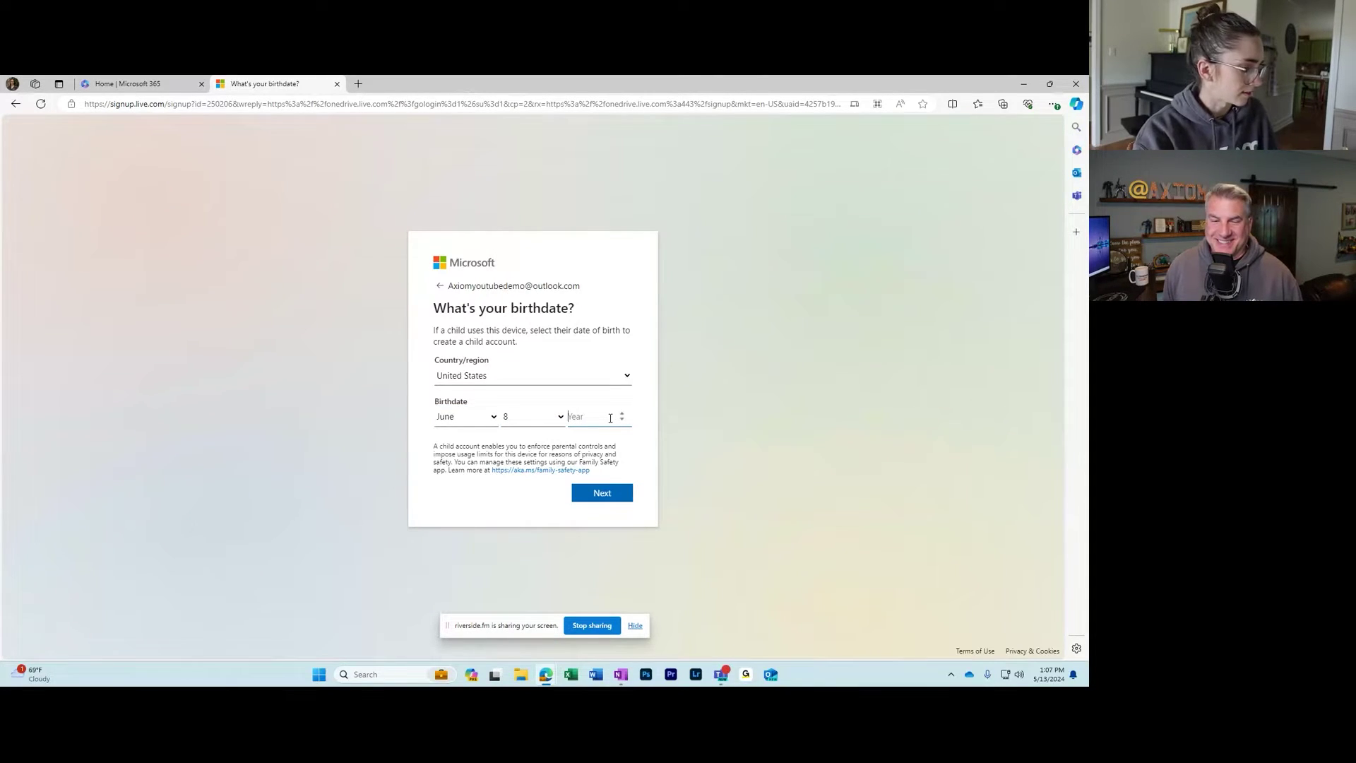
{"action": "type", "text": "1970"}
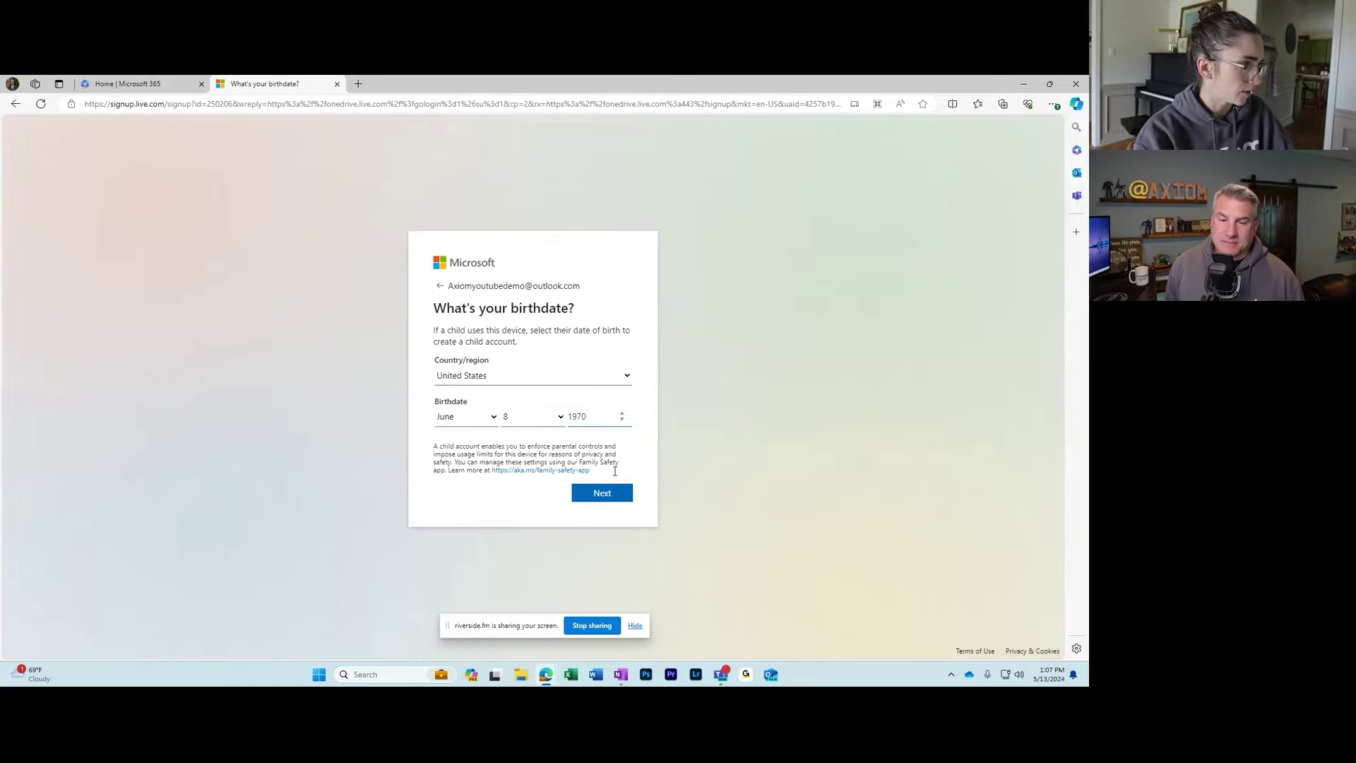
{"action": "left_click", "coordinate": [605, 494]}
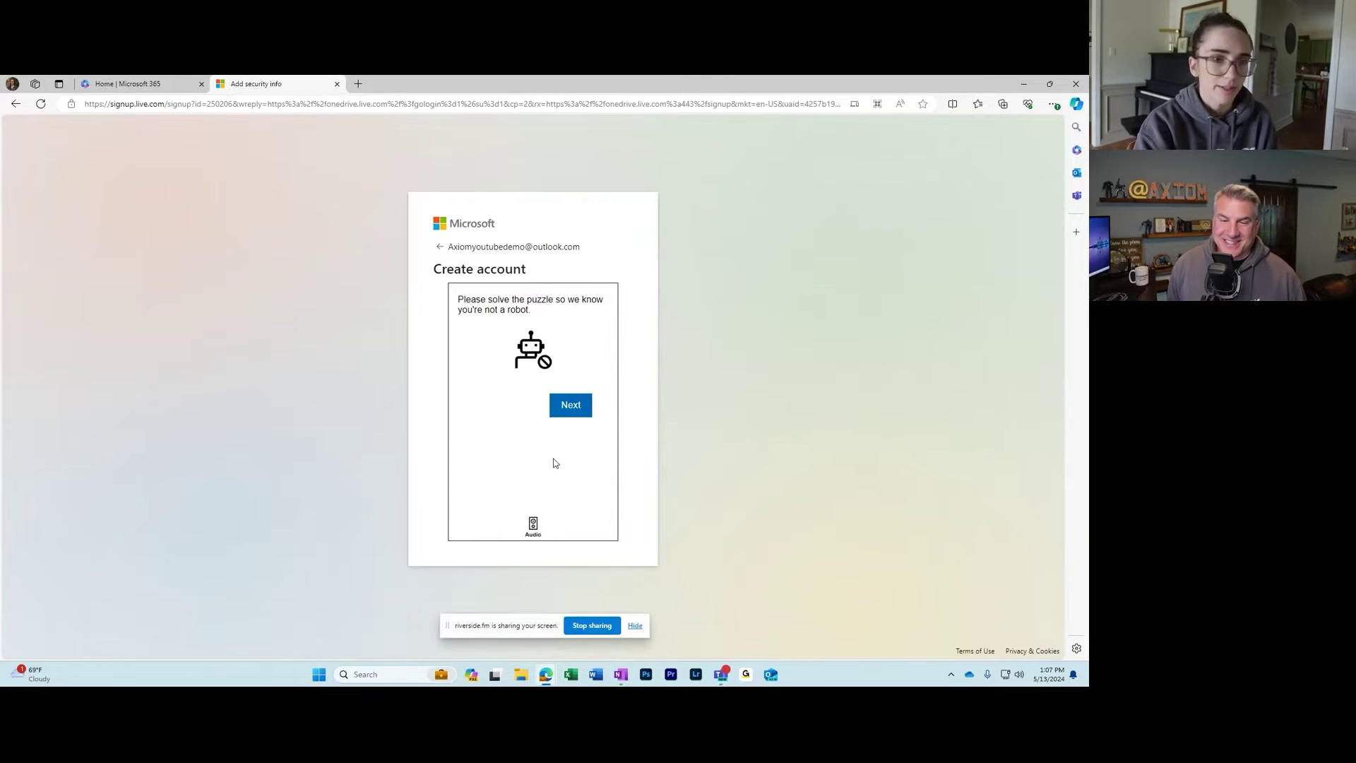
Complete the robot verification puzzle and answer the Stay signed in? prompt
{"action": "left_click", "coordinate": [565, 417]}
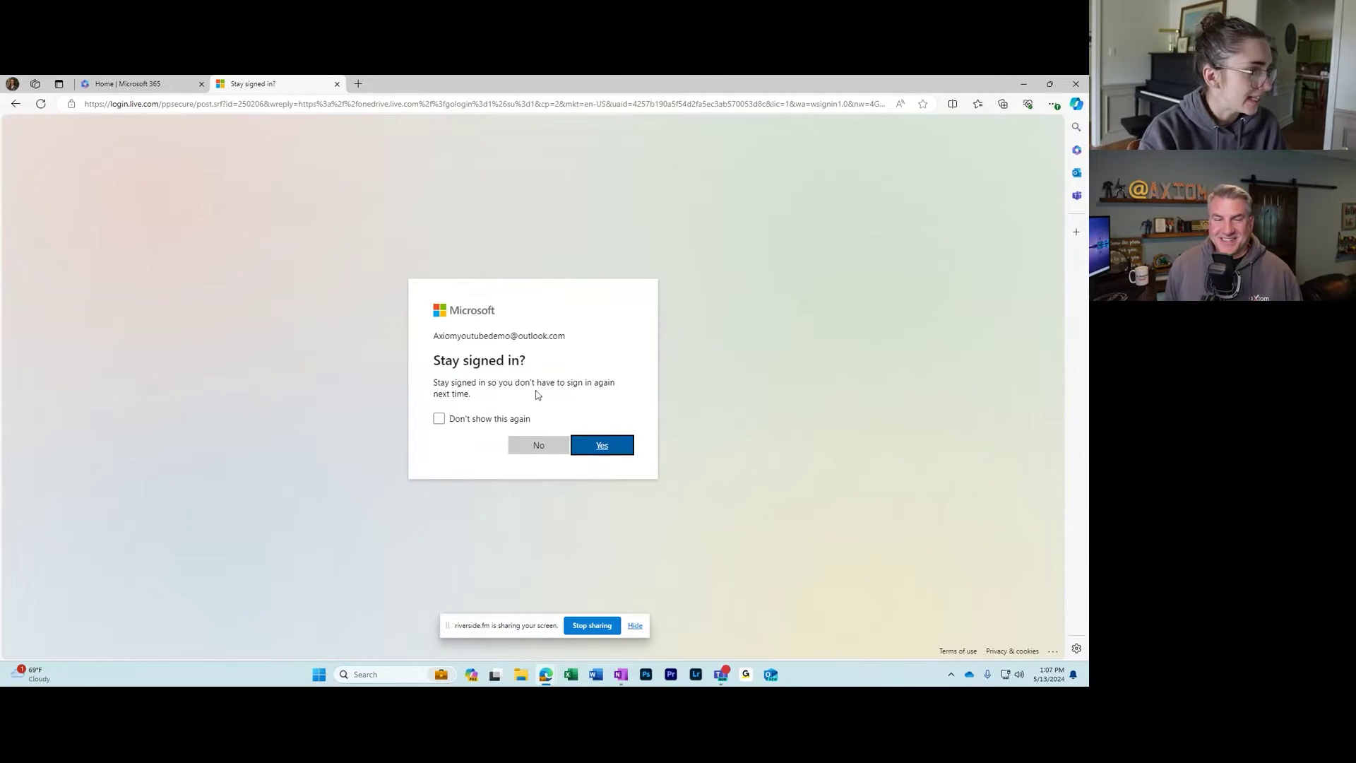
{"action": "left_click", "coordinate": [551, 448]}
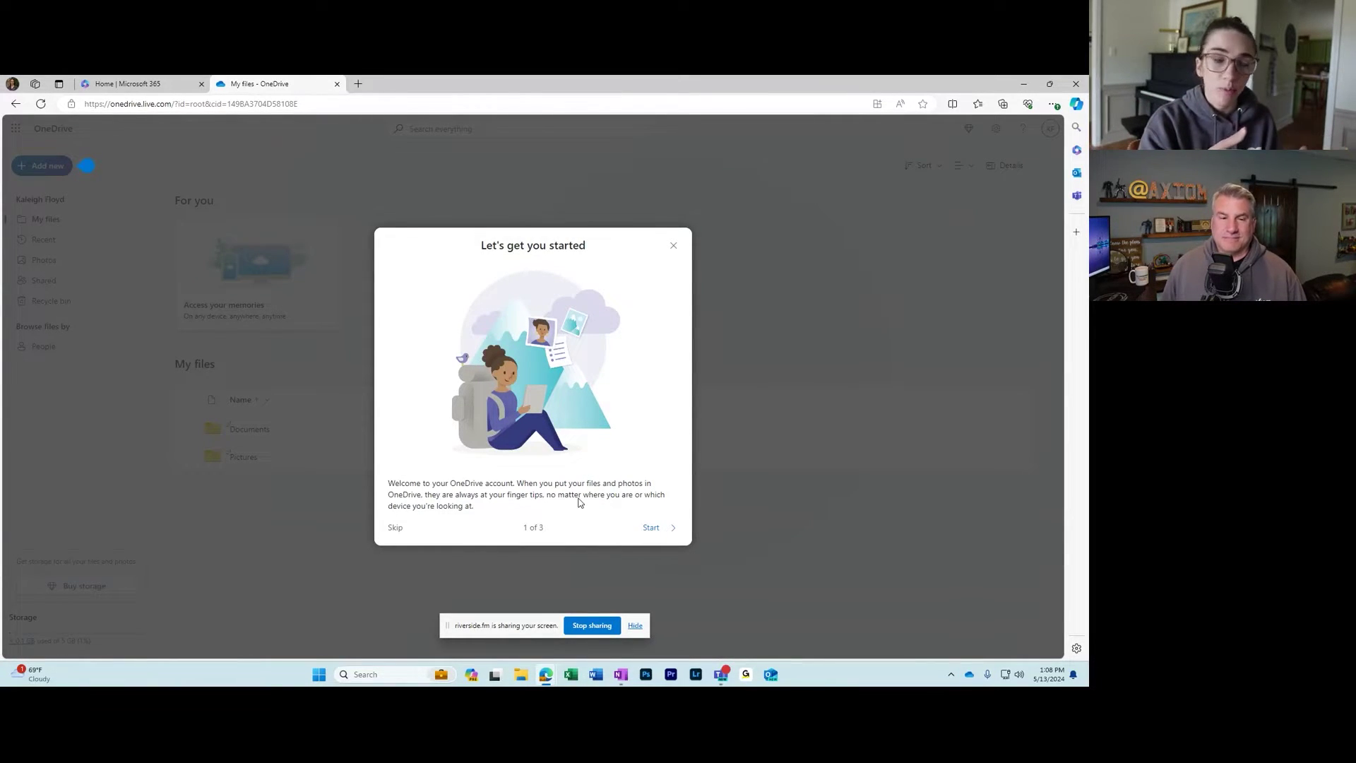
Close the 'Let's get you started' welcome dialog with its X button
{"action": "left_click", "coordinate": [675, 247]}
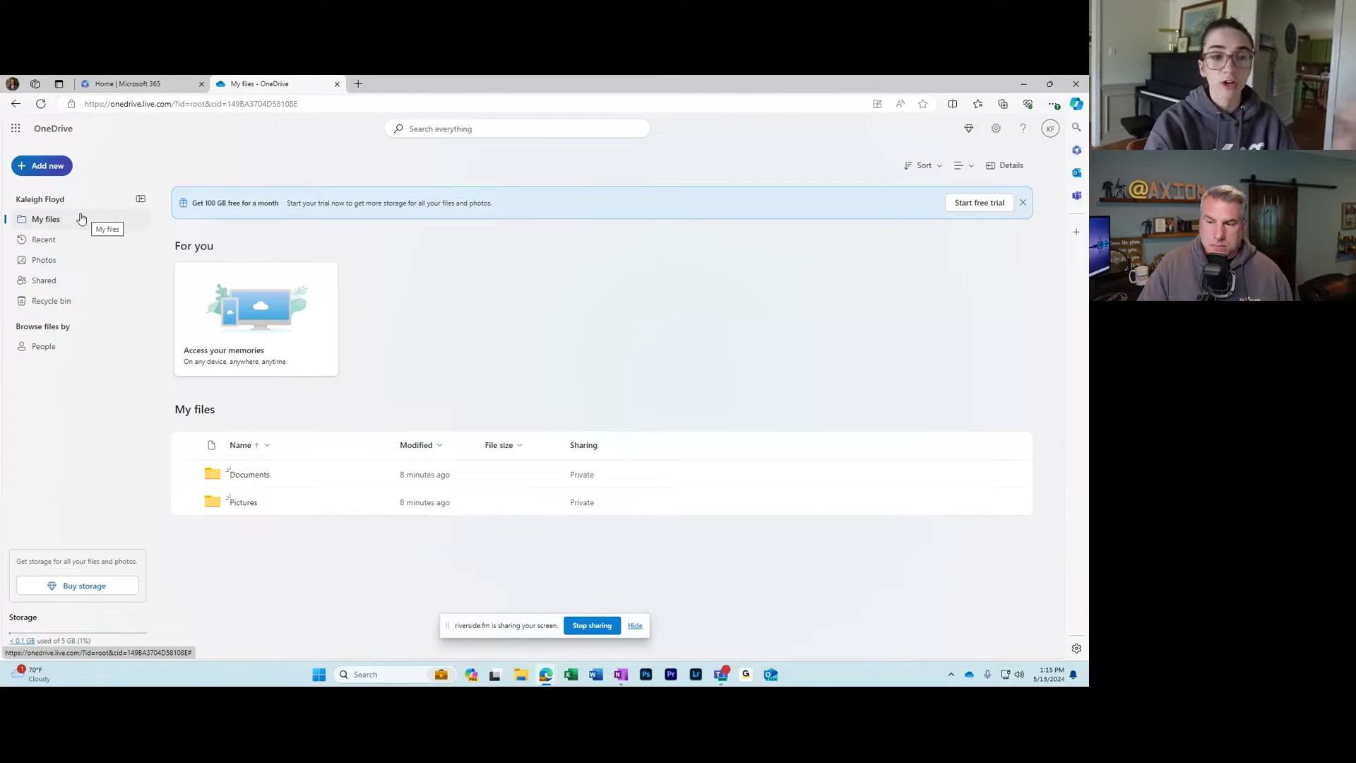
Open Shared and view the Shared by you list, which has no files yet
{"action": "left_click", "coordinate": [44, 281]}
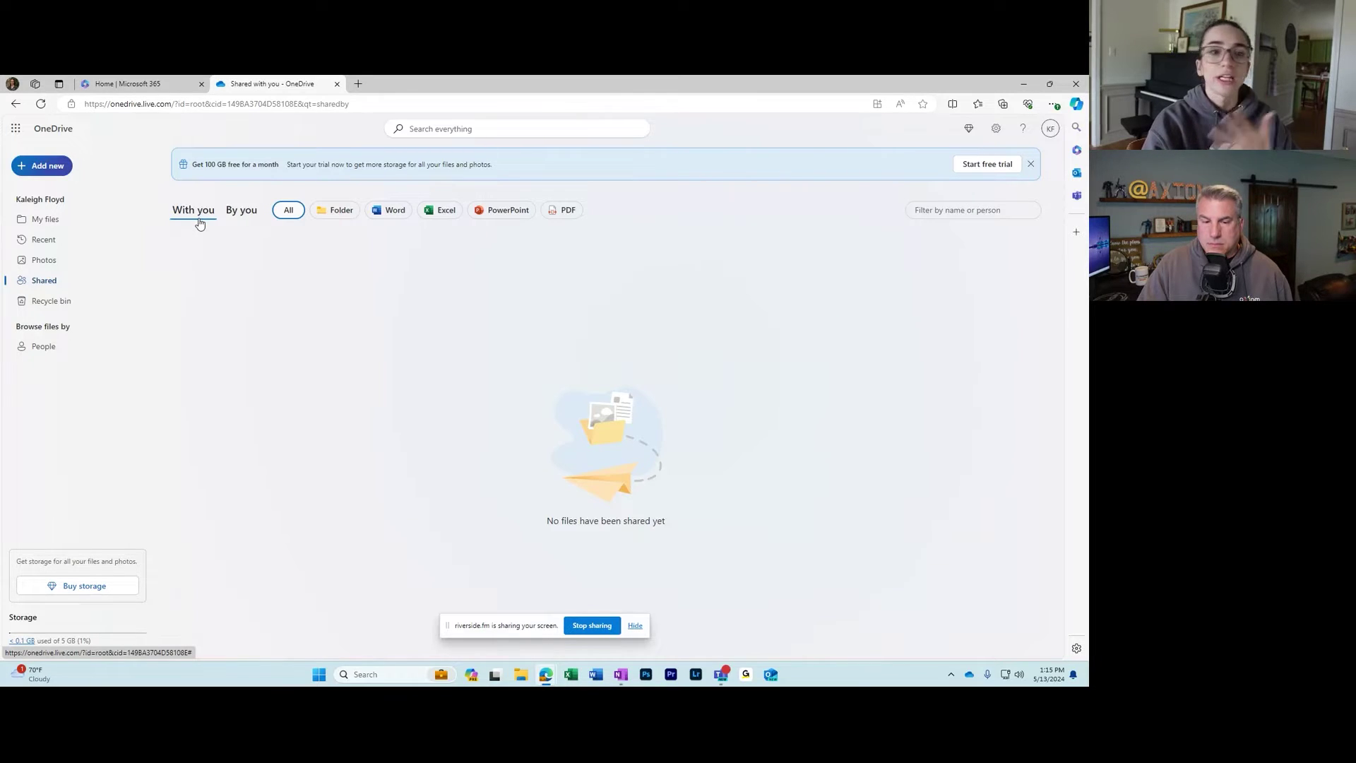
{"action": "left_click", "coordinate": [236, 215]}
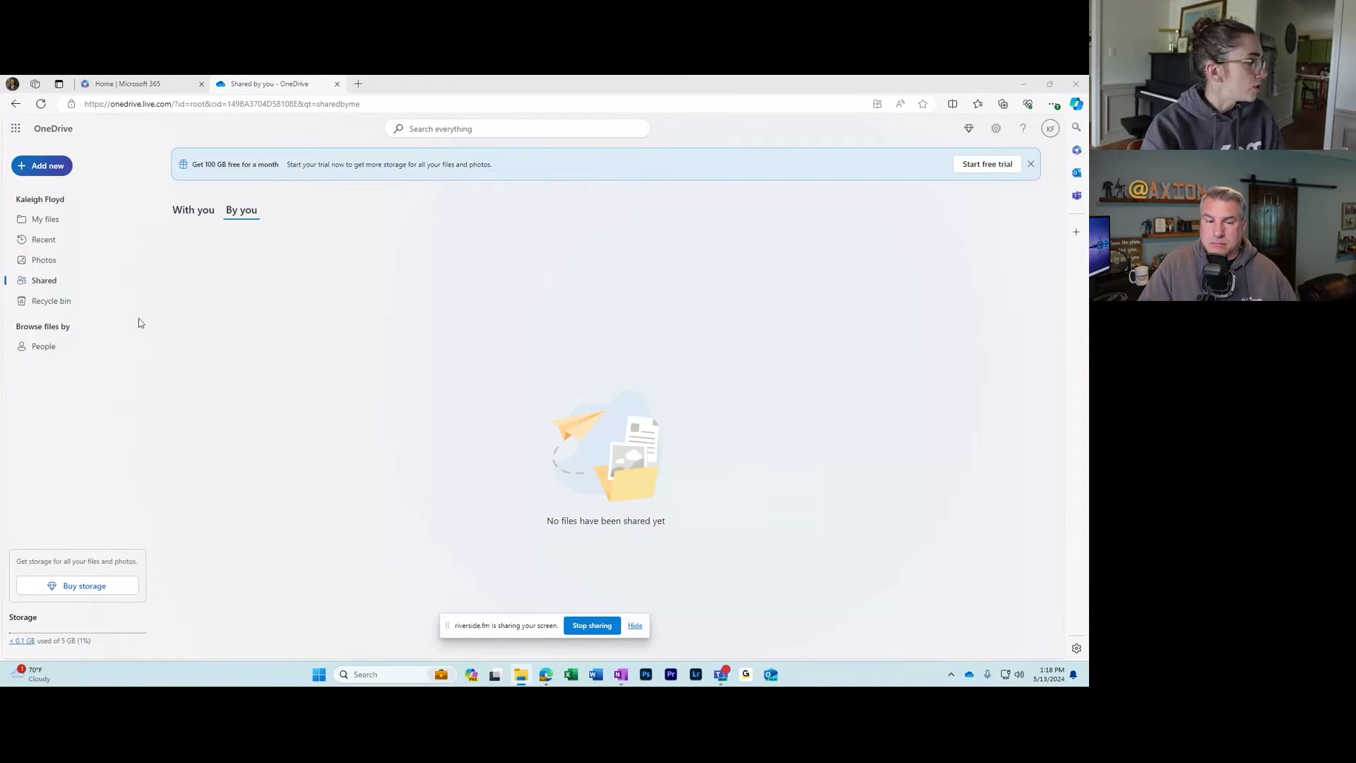
Go back to My files and open the Add new menu
{"action": "left_click", "coordinate": [49, 228]}
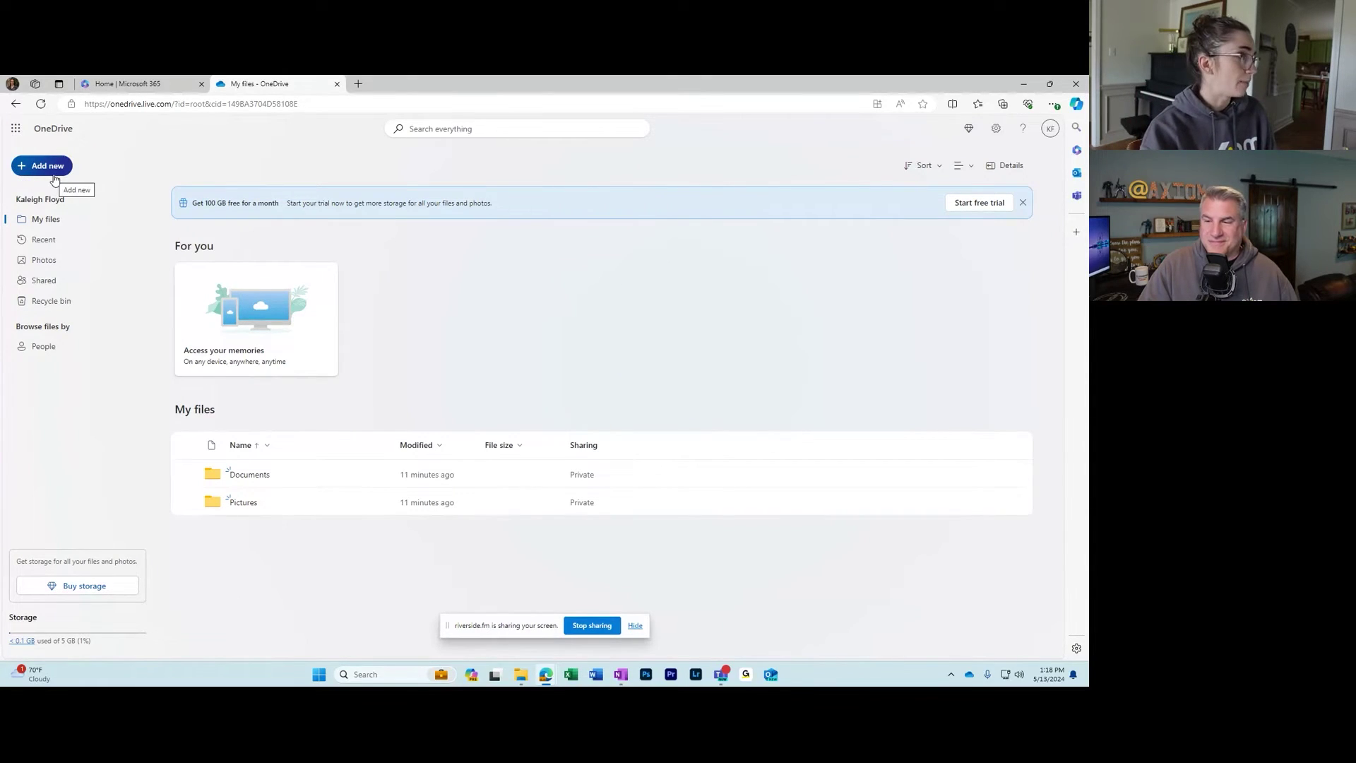
{"action": "left_click", "coordinate": [54, 173]}
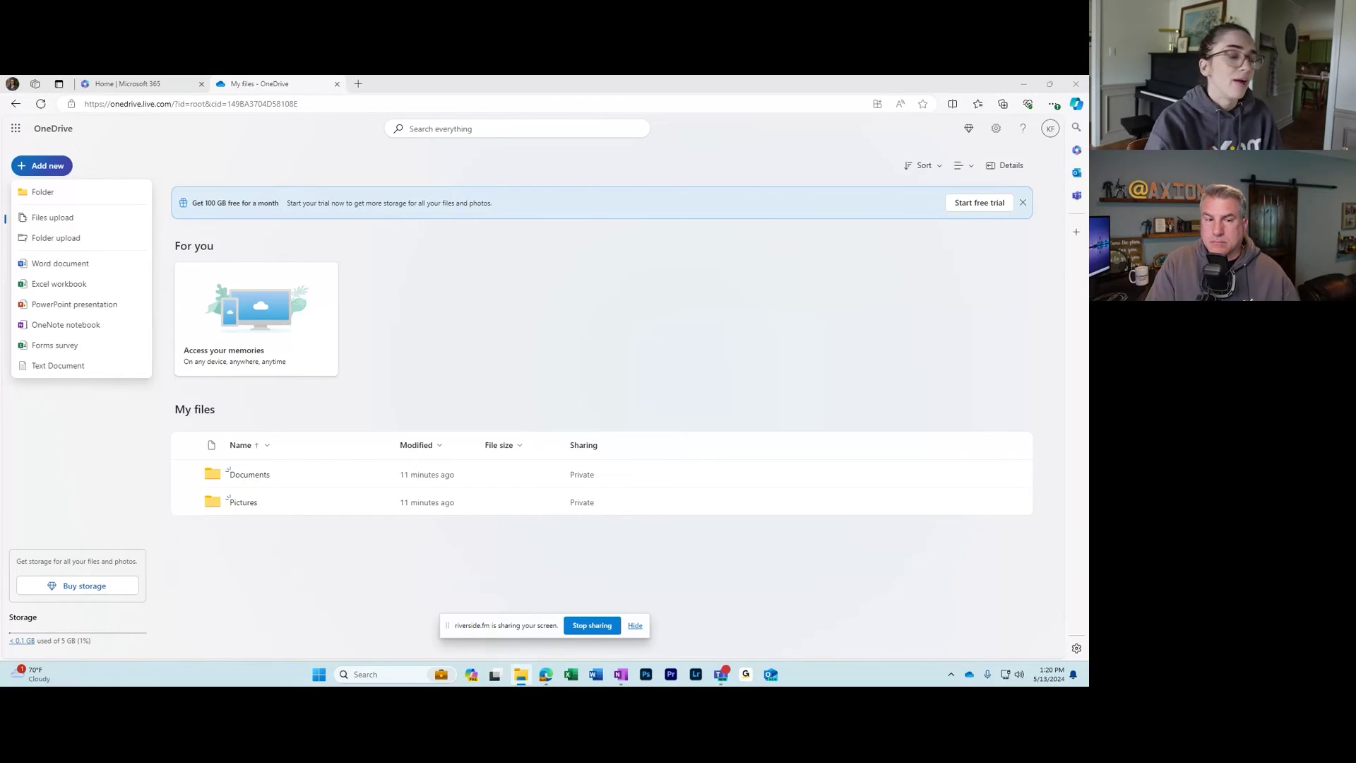
Upload Mount CMMC YouTube Thumbnails (19).png from Downloads to My files
{"action": "left_click", "coordinate": [67, 216]}
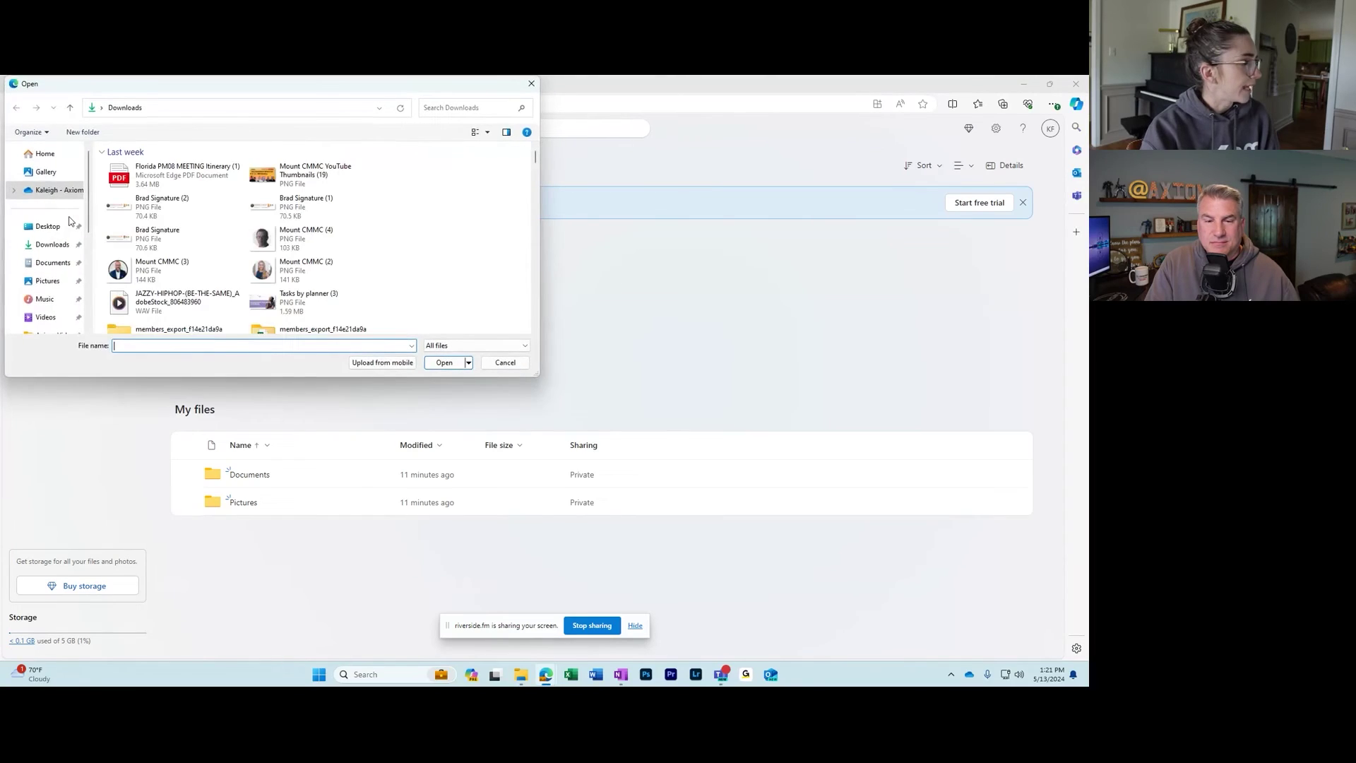
{"action": "left_click_drag", "start_coordinate": [260, 94], "coordinate": [274, 101]}
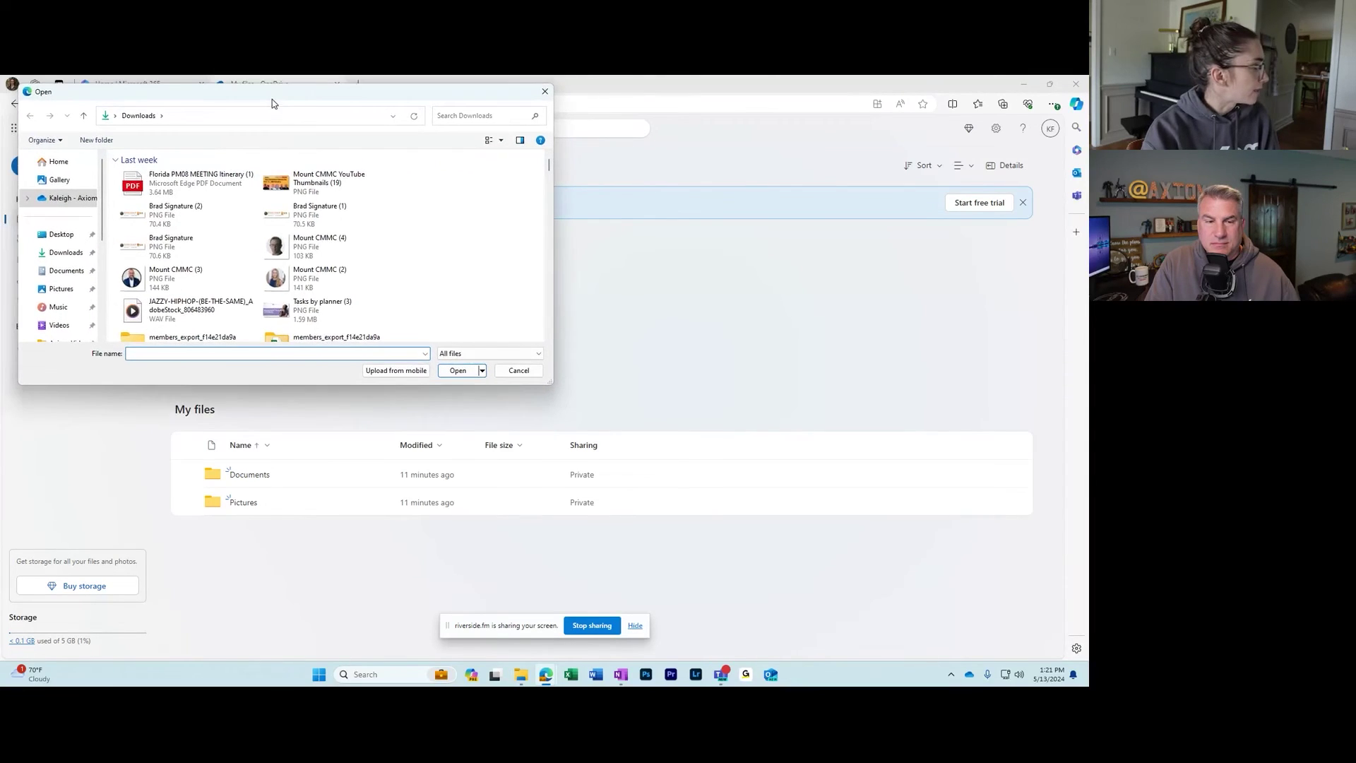
{"action": "left_click", "coordinate": [344, 189]}
{"action": "left_click", "coordinate": [460, 371]}
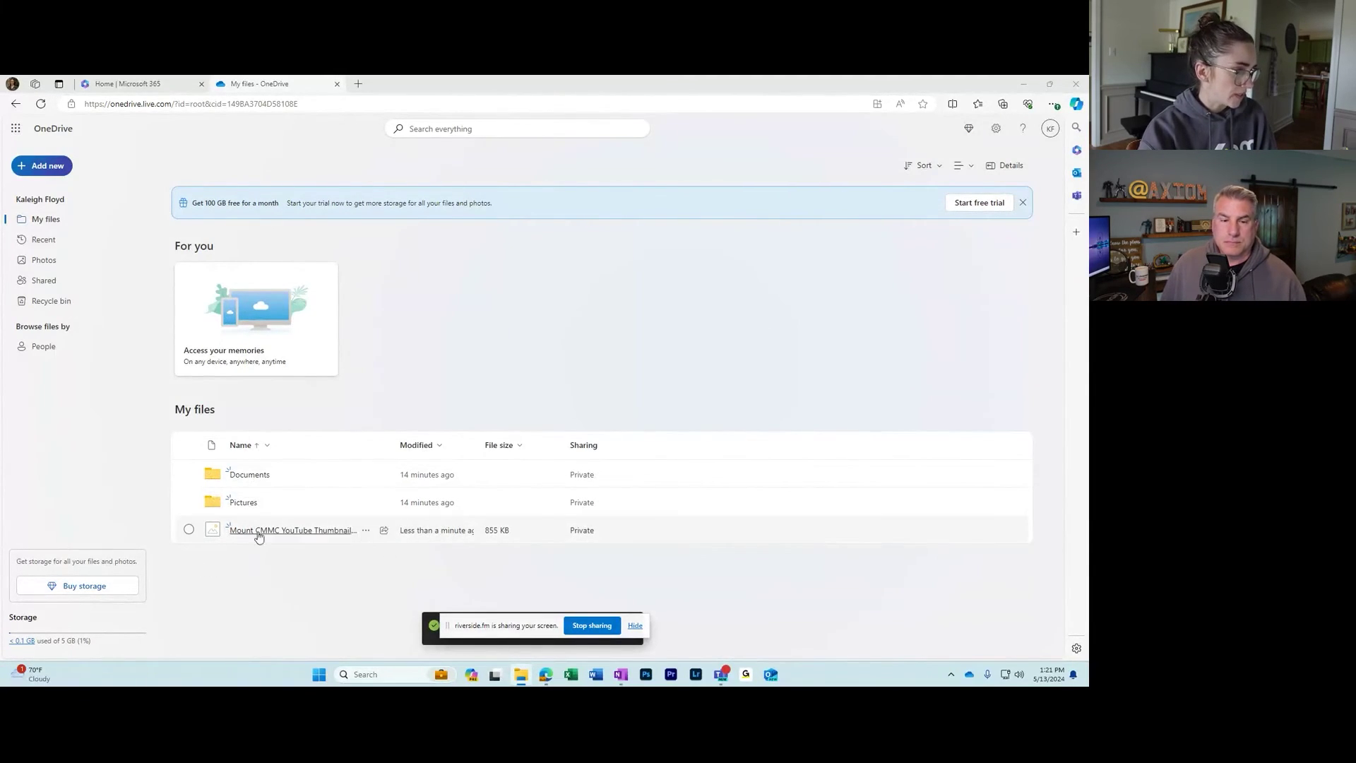
Open the thumbnail in the viewer and download it as Mount CMMC YouTube Thumbnails (19) (1).png
{"action": "left_click", "coordinate": [282, 532]}
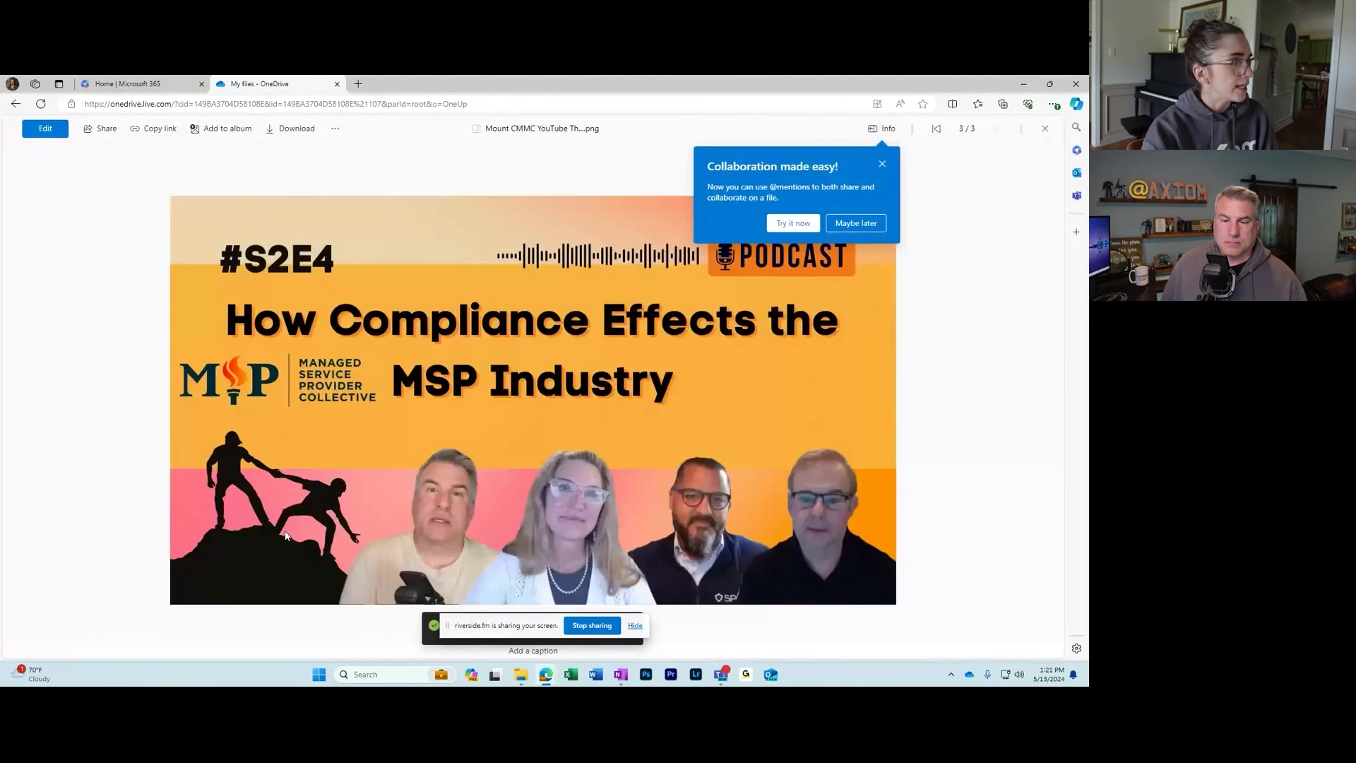
{"action": "left_click", "coordinate": [882, 164]}
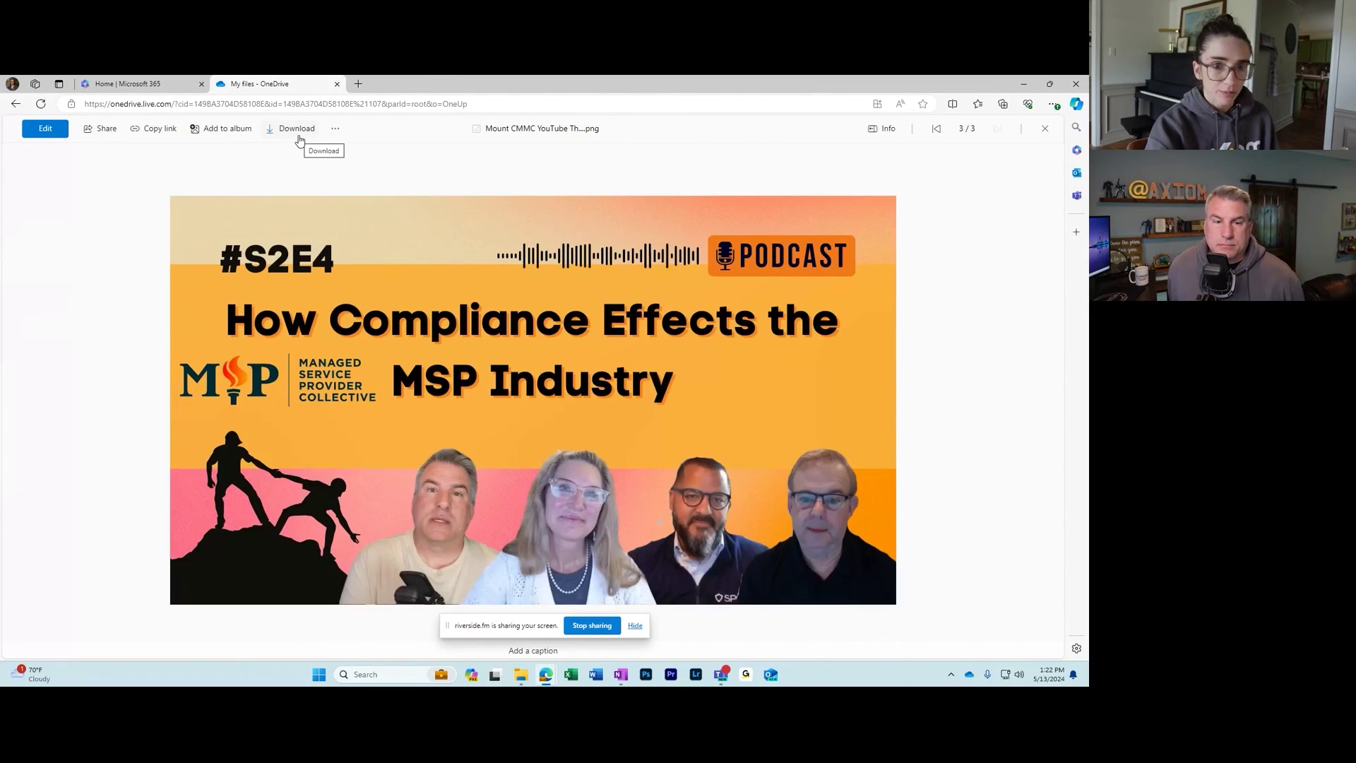
{"action": "left_click", "coordinate": [298, 137]}
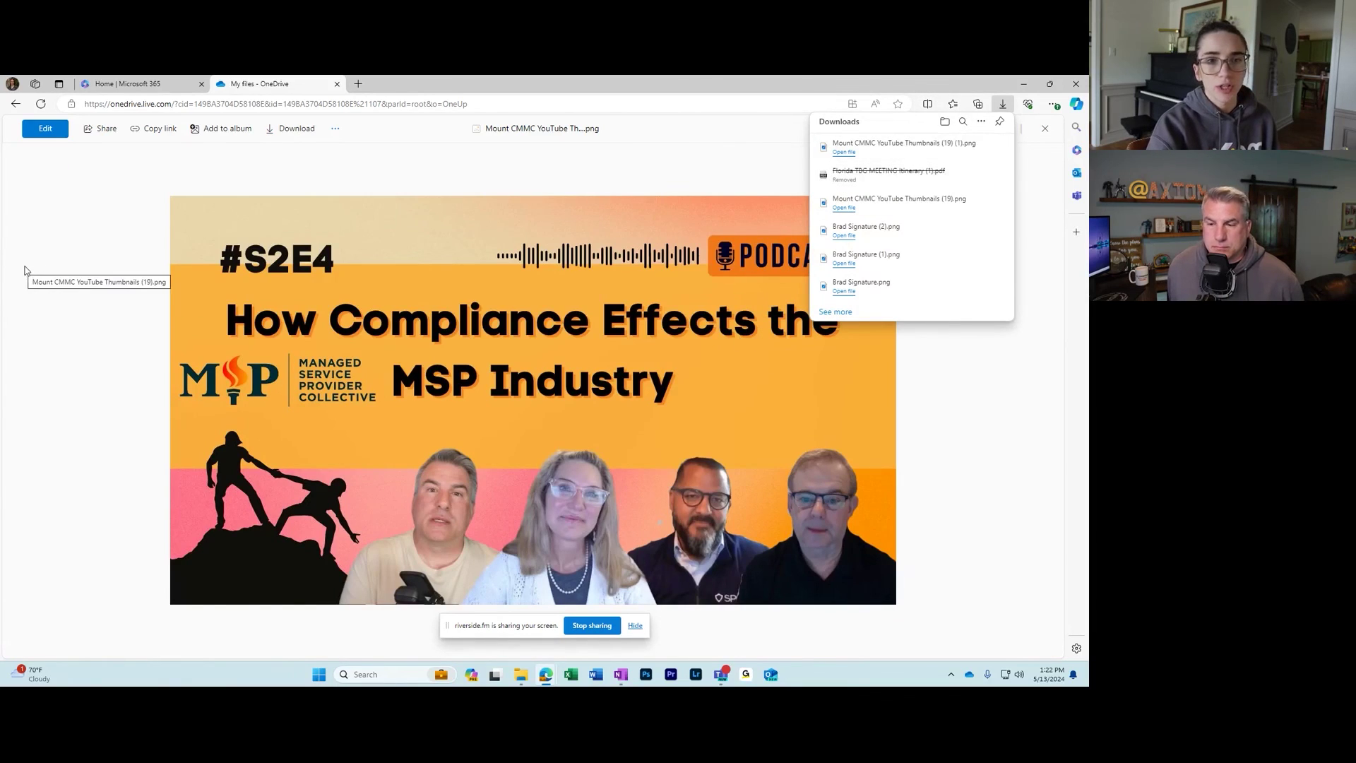
{"action": "left_click", "coordinate": [417, 177]}
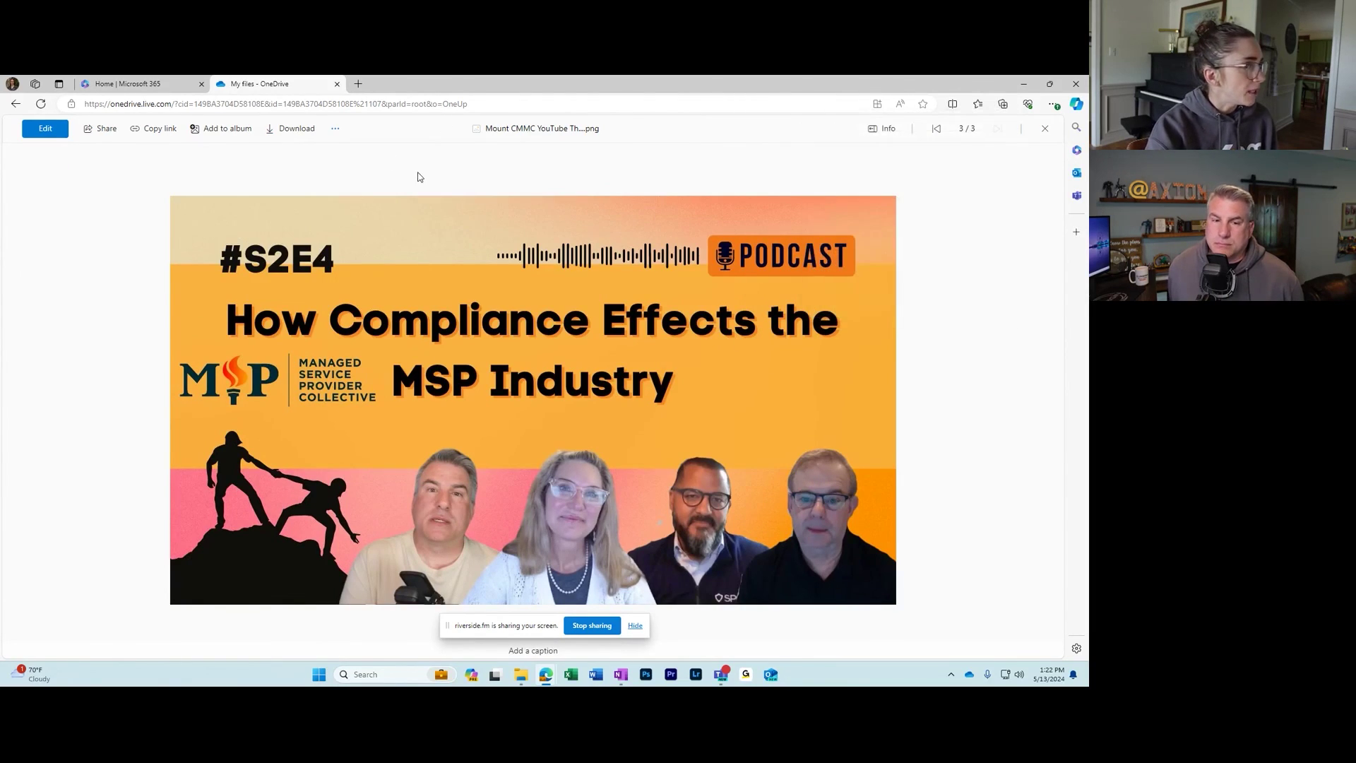